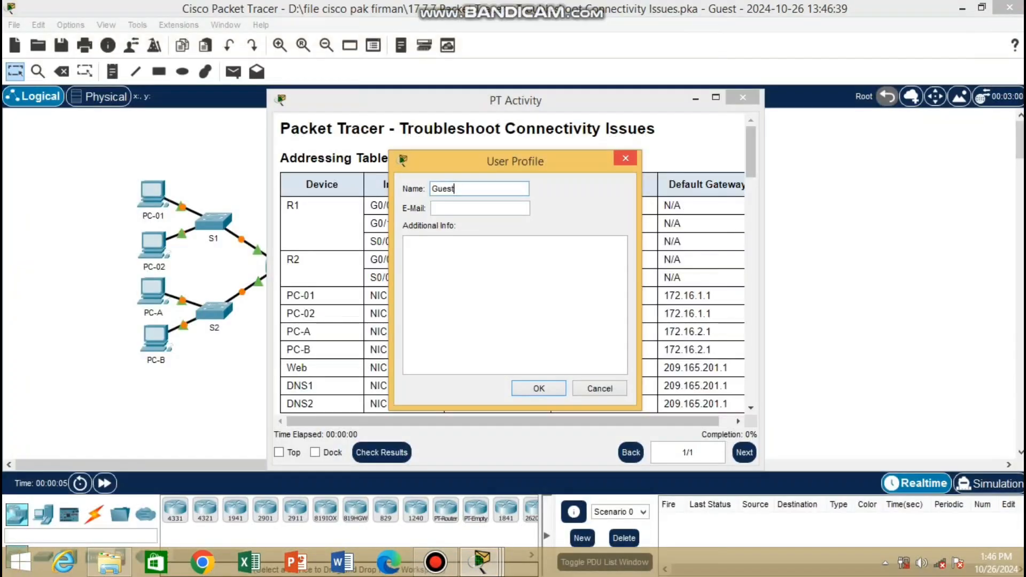
Dismiss the user profile prompt and move the activity instructions off the network topology.
{"action": "key", "text": "Return"}
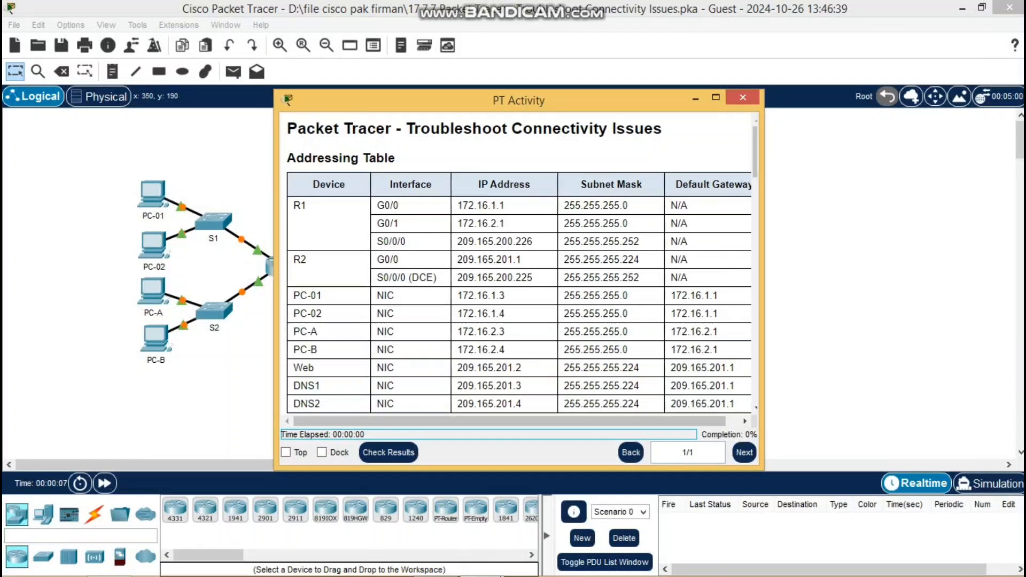
{"action": "left_click_drag", "start_coordinate": [276, 250], "coordinate": [313, 239]}
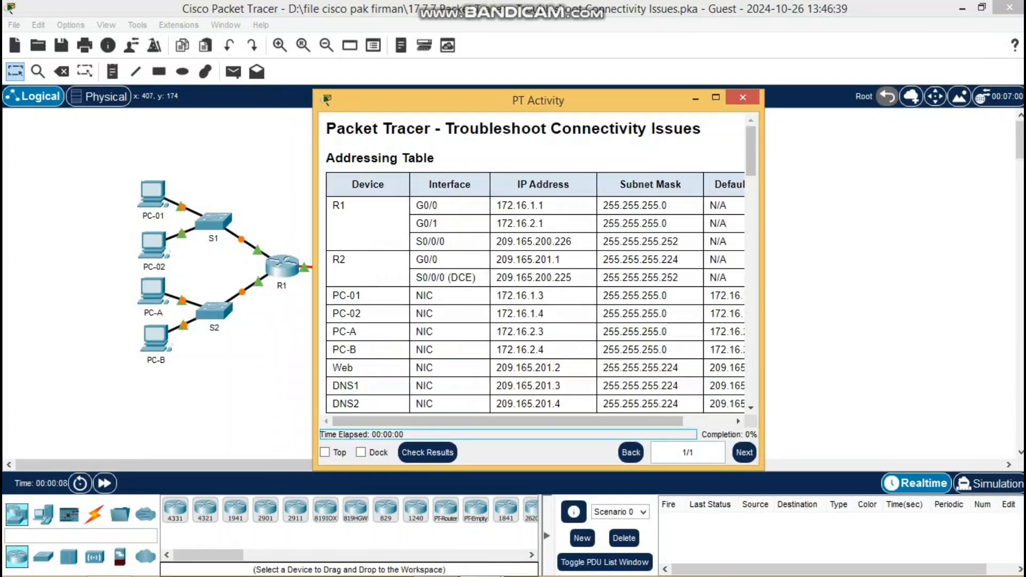
{"action": "left_click_drag", "start_coordinate": [481, 100], "coordinate": [708, 46]}
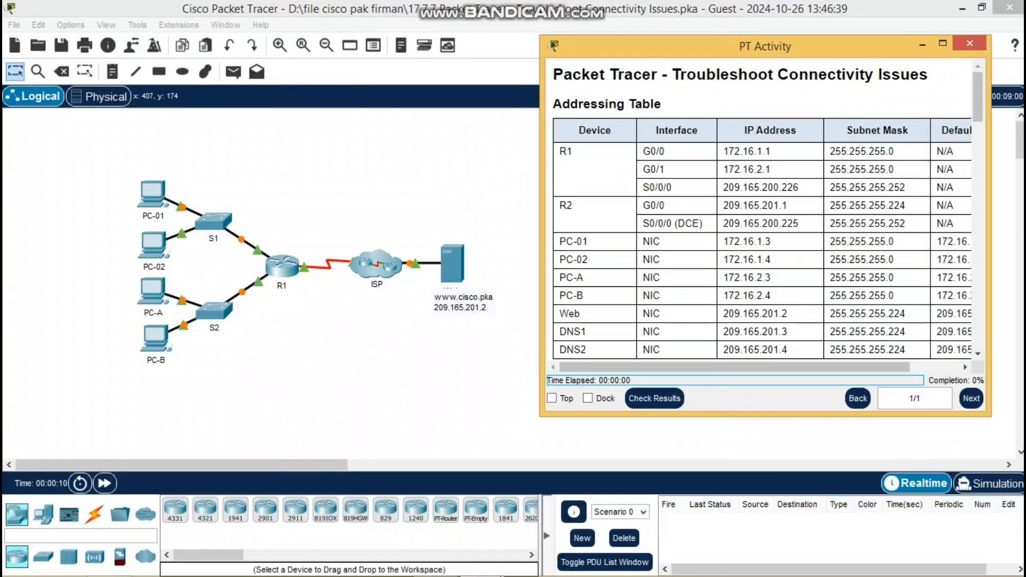
{"action": "left_click", "coordinate": [166, 199]}
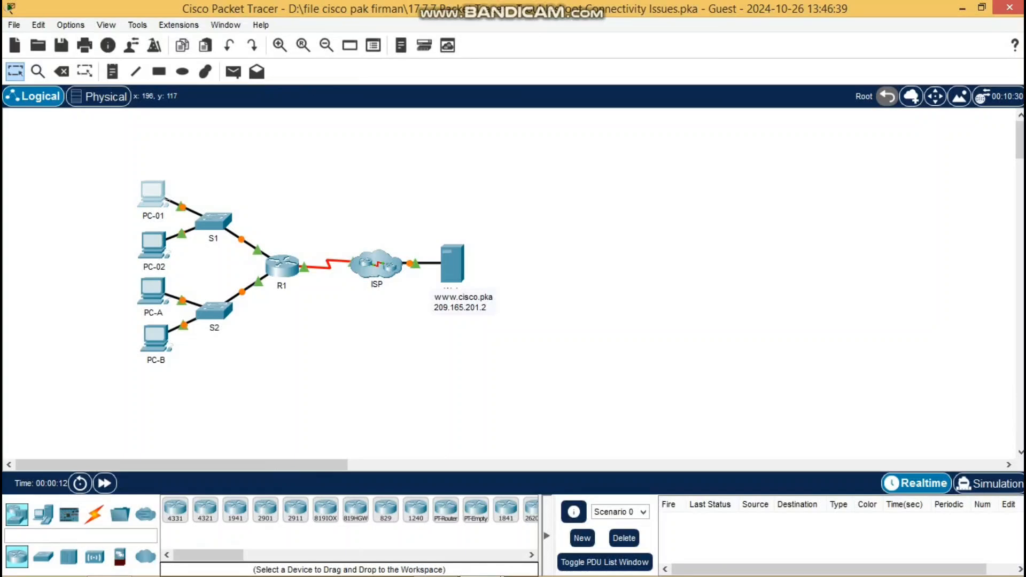
Open PC-01 and run ipconfig /all in its Command Prompt to check its addressing.
{"action": "double_click", "coordinate": [166, 200]}
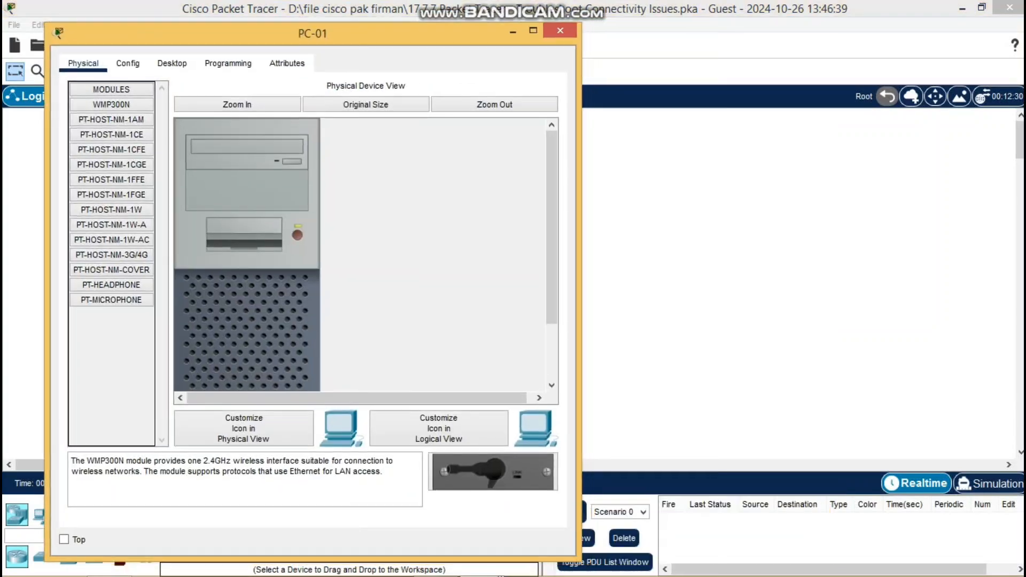
{"action": "left_click_drag", "start_coordinate": [312, 34], "coordinate": [278, 18]}
{"action": "mouse_move", "coordinate": [480, 574]}
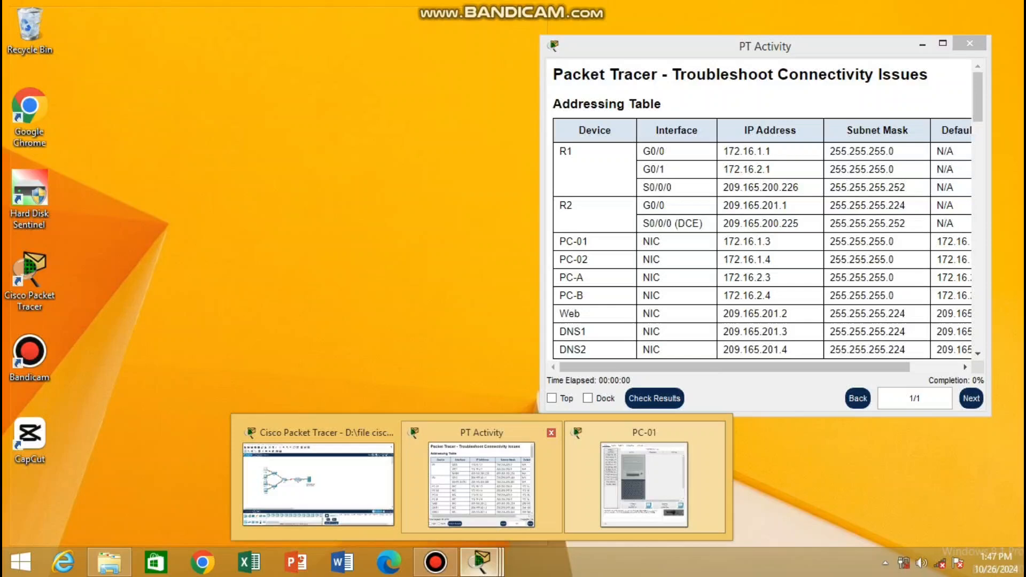
{"action": "left_click", "coordinate": [470, 475]}
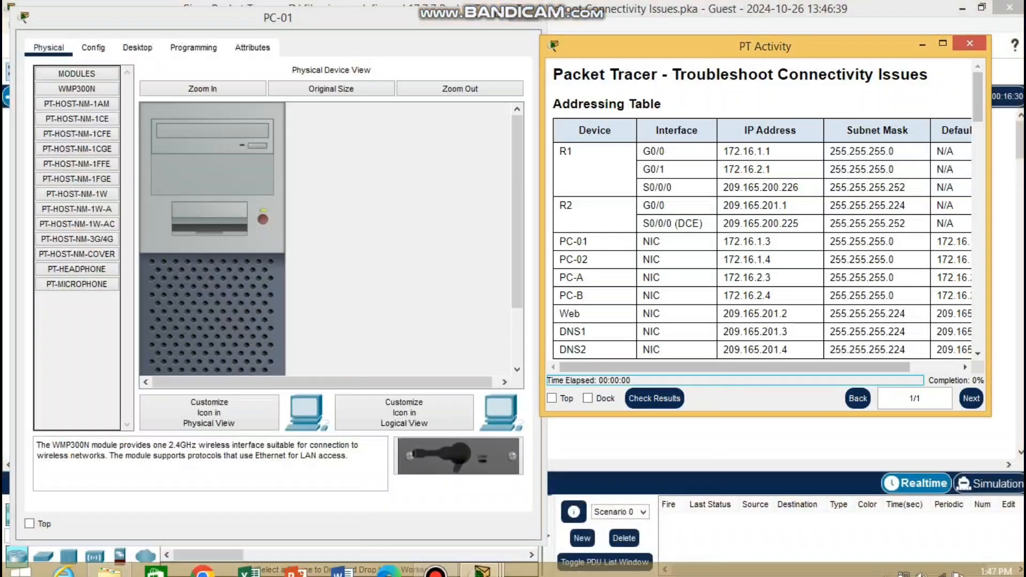
{"action": "left_click_drag", "start_coordinate": [765, 46], "coordinate": [781, 43]}
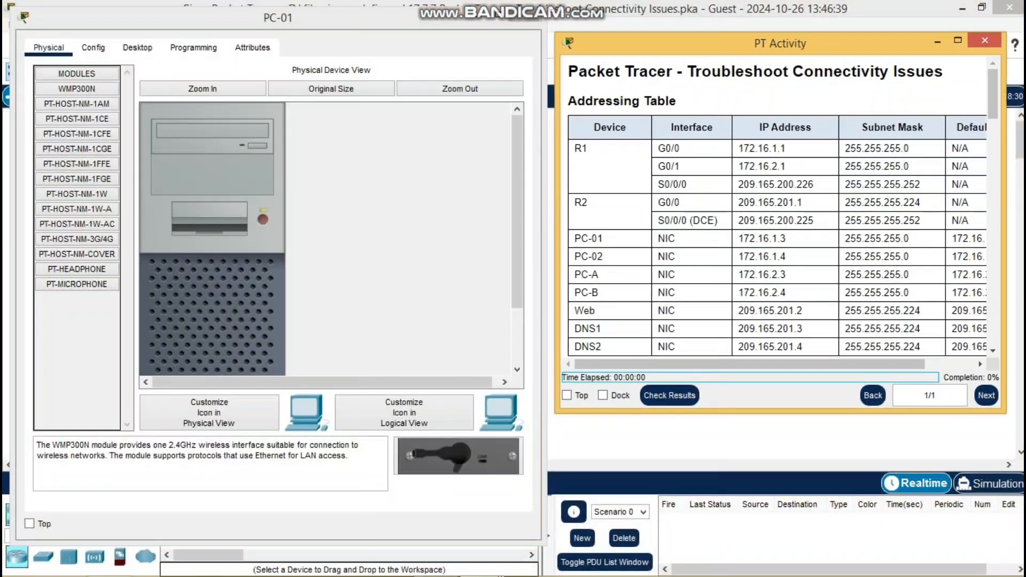
{"action": "left_click", "coordinate": [137, 48]}
{"action": "left_click", "coordinate": [369, 110]}
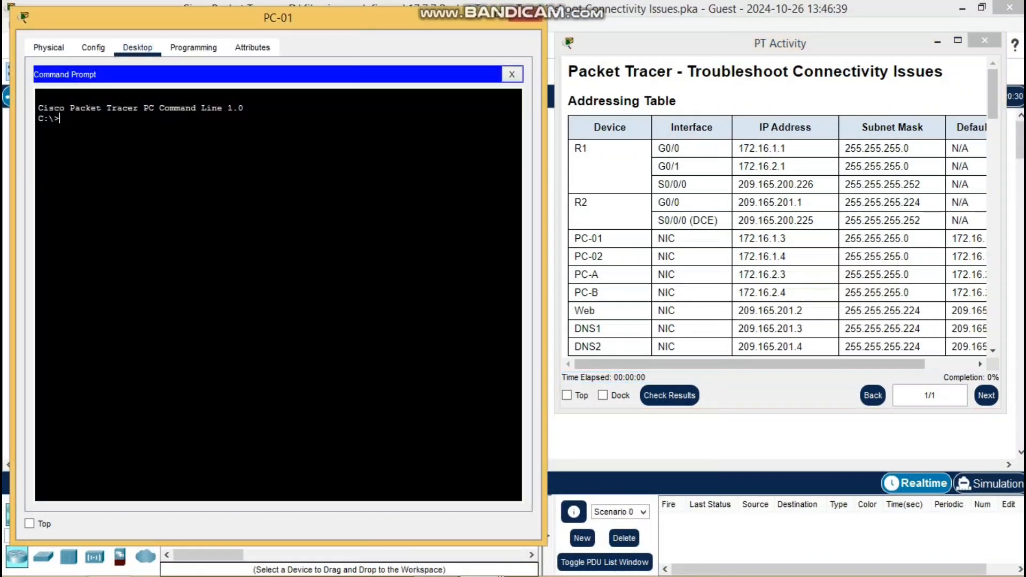
{"action": "type", "text": "ipconfig /All"}
{"action": "key", "text": "Return"}
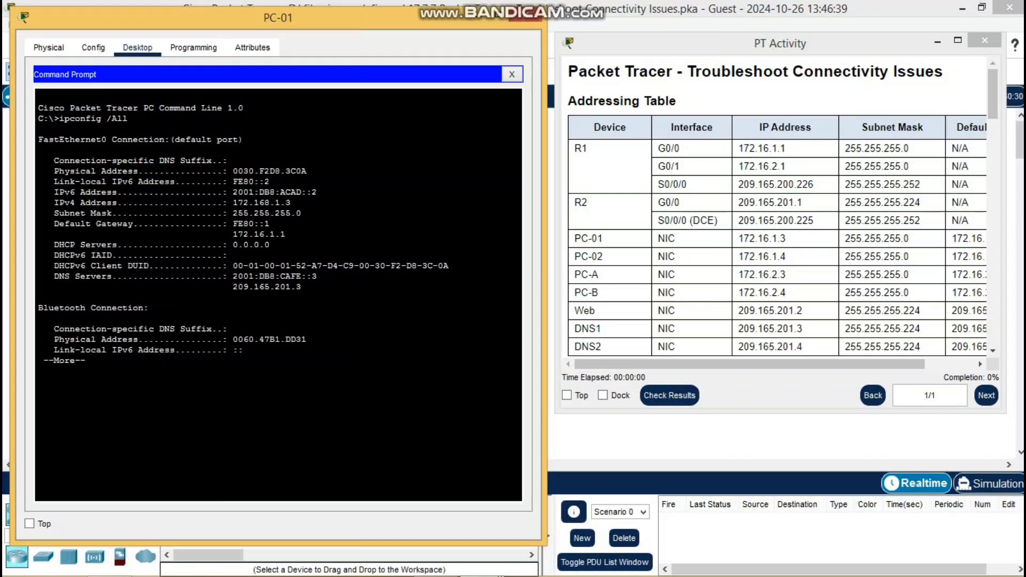
{"action": "left_click", "coordinate": [512, 74]}
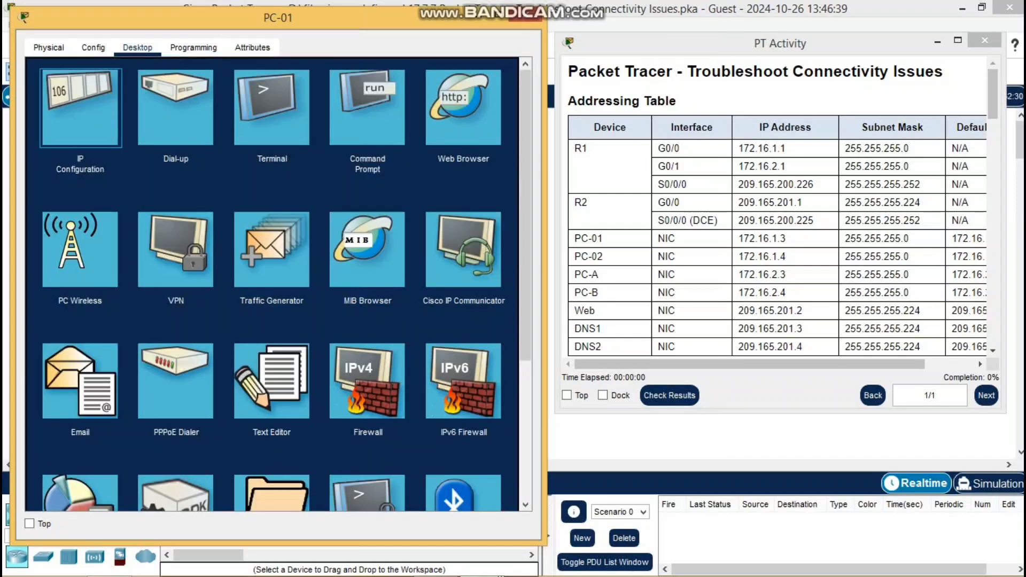
Change PC-01's IPv4 address from 172.168.1.3 to 172.16.1.3 and close its window.
{"action": "left_click", "coordinate": [81, 108]}
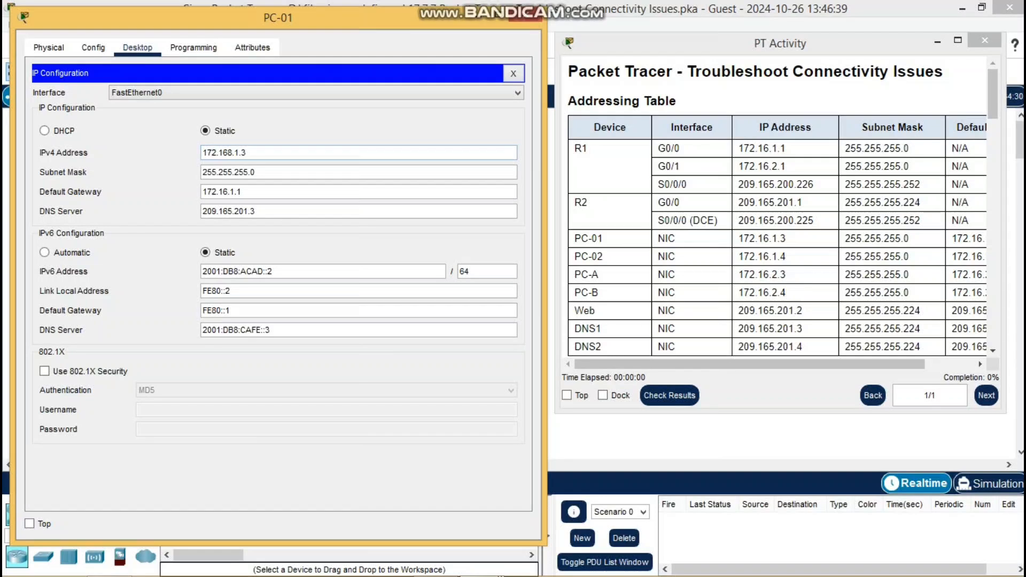
{"action": "left_click", "coordinate": [232, 153]}
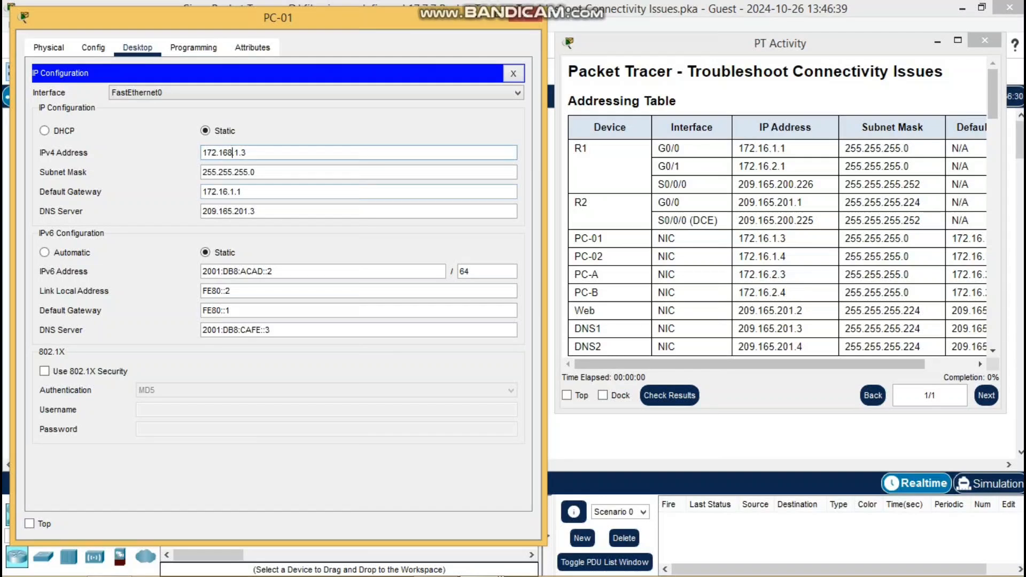
{"action": "key", "text": "BackSpace"}
{"action": "left_click_drag", "start_coordinate": [202, 153], "coordinate": [242, 153]}
{"action": "left_click", "coordinate": [228, 152]}
{"action": "left_click", "coordinate": [527, 14]}
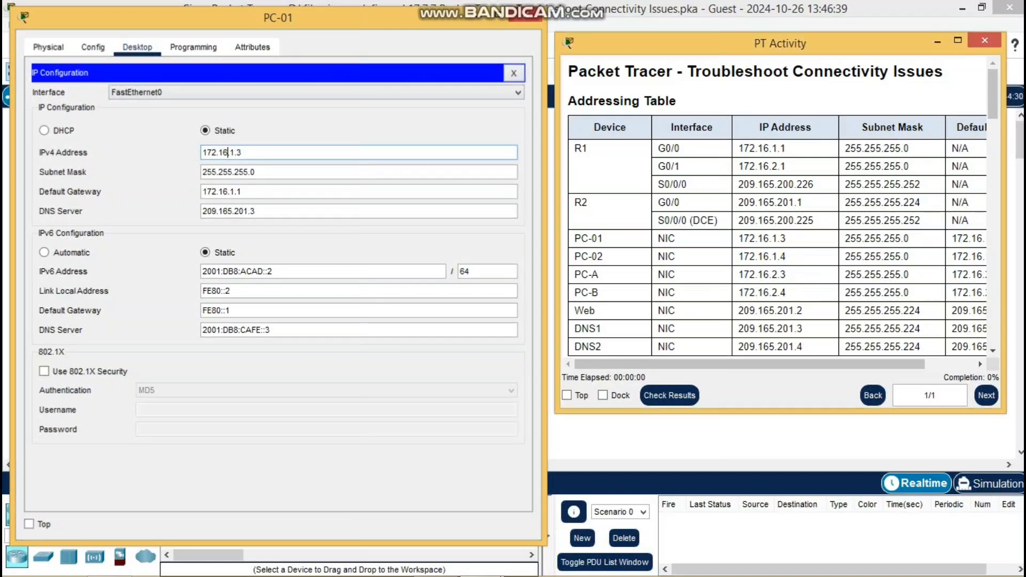
Open PC-02 and run ipconfig /all in its Command Prompt.
{"action": "left_click", "coordinate": [153, 245]}
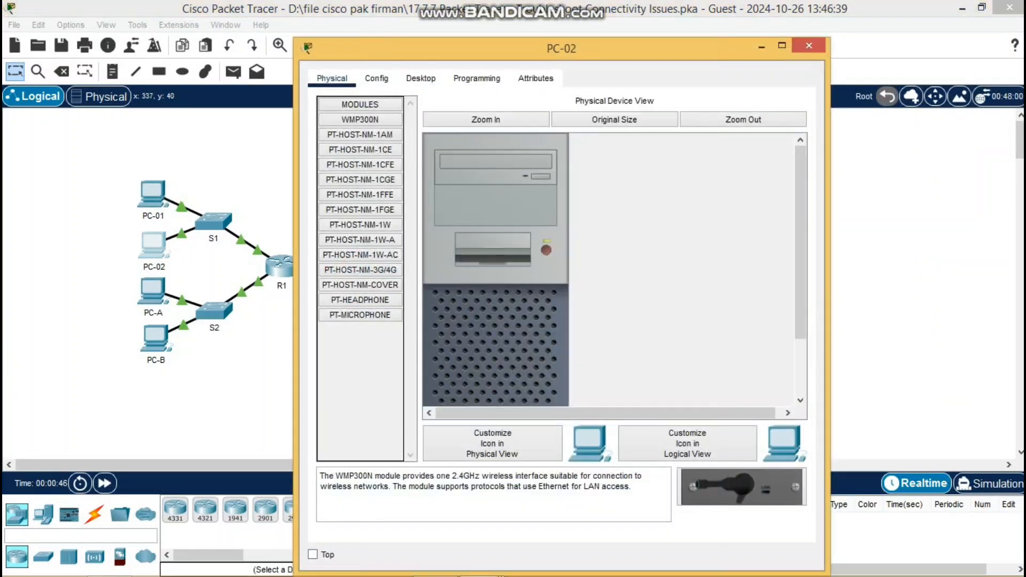
{"action": "left_click_drag", "start_coordinate": [615, 39], "coordinate": [313, 17]}
{"action": "mouse_move", "coordinate": [481, 562]}
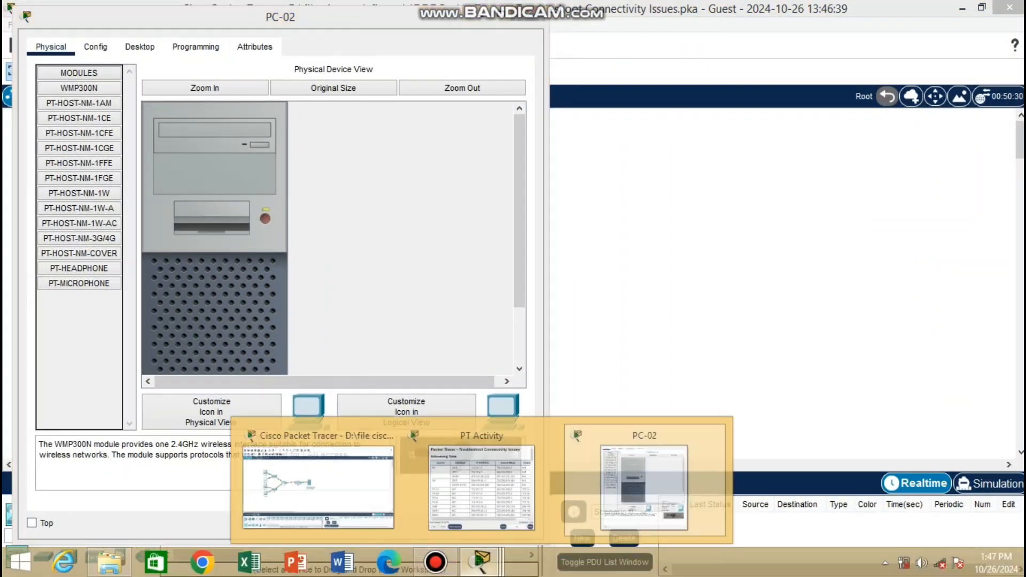
{"action": "left_click", "coordinate": [481, 484]}
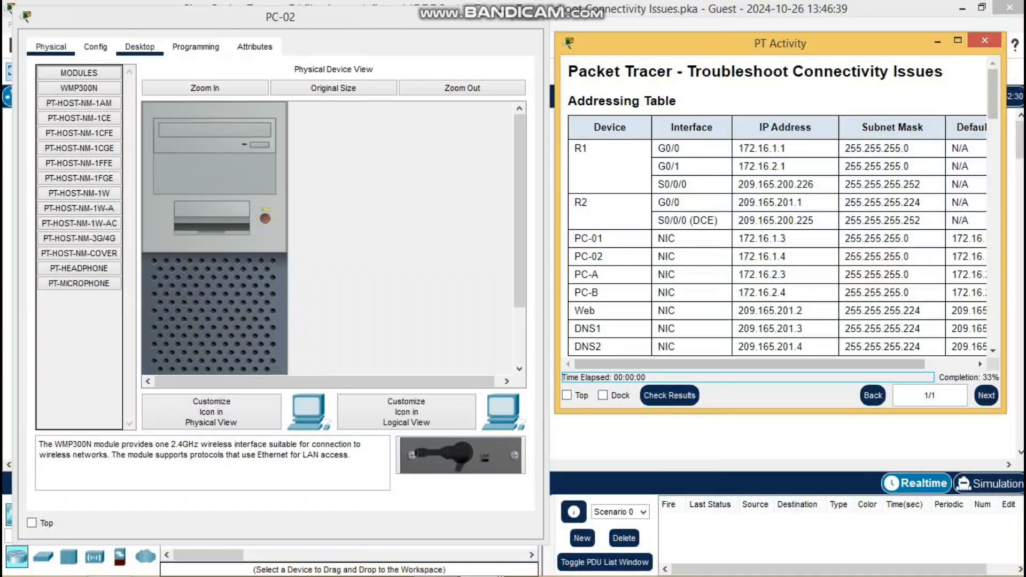
{"action": "left_click", "coordinate": [139, 47]}
{"action": "left_click", "coordinate": [369, 107]}
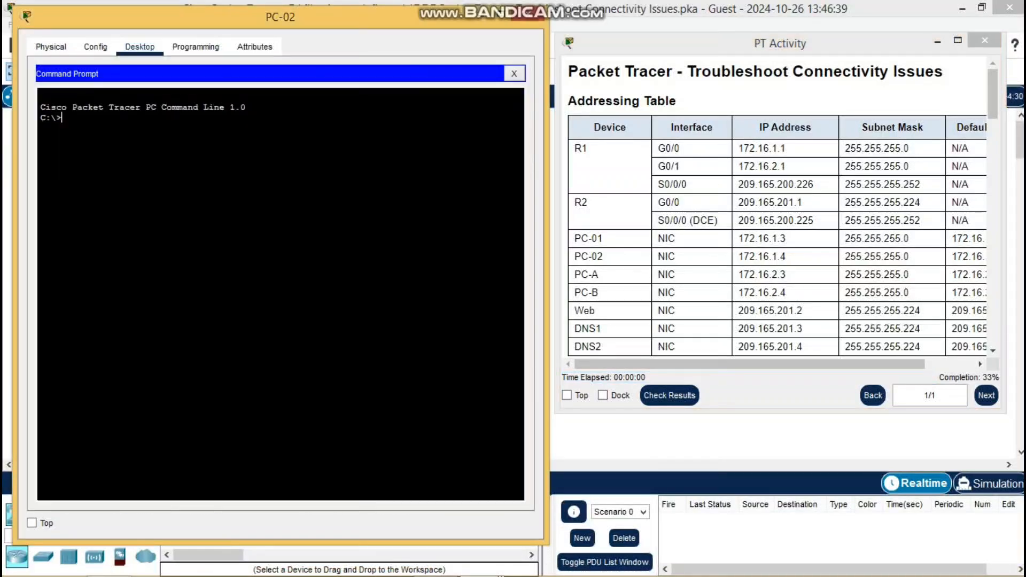
{"action": "type", "text": "ipconfig/"}
{"action": "key", "text": "BackSpace"}
{"action": "type", "text": "/All"}
{"action": "key", "text": "Return"}
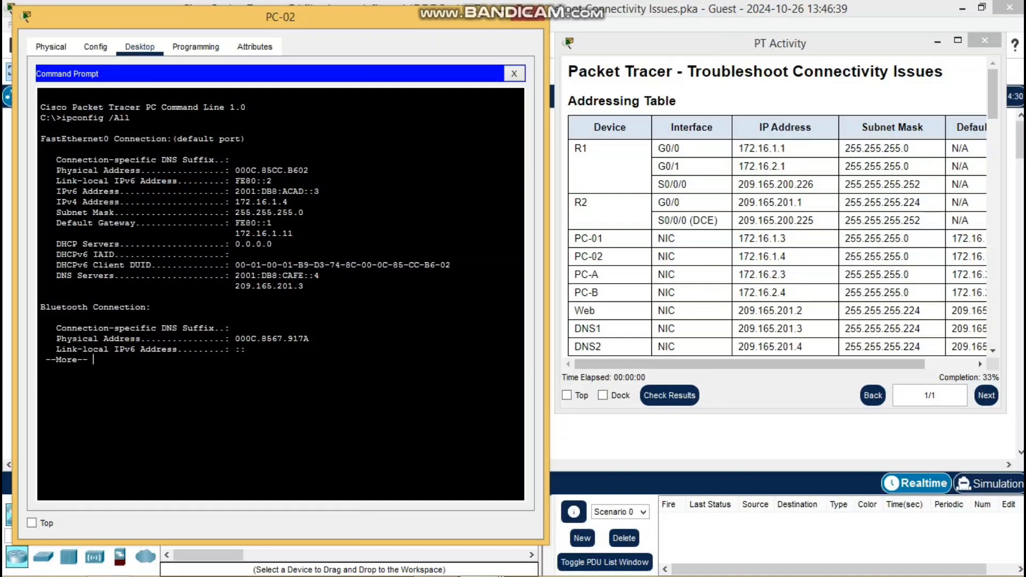
Correct PC-02's default gateway from 172.16.1.11 to 172.16.1.1 and close its window.
{"action": "left_click_drag", "start_coordinate": [235, 233], "coordinate": [288, 233]}
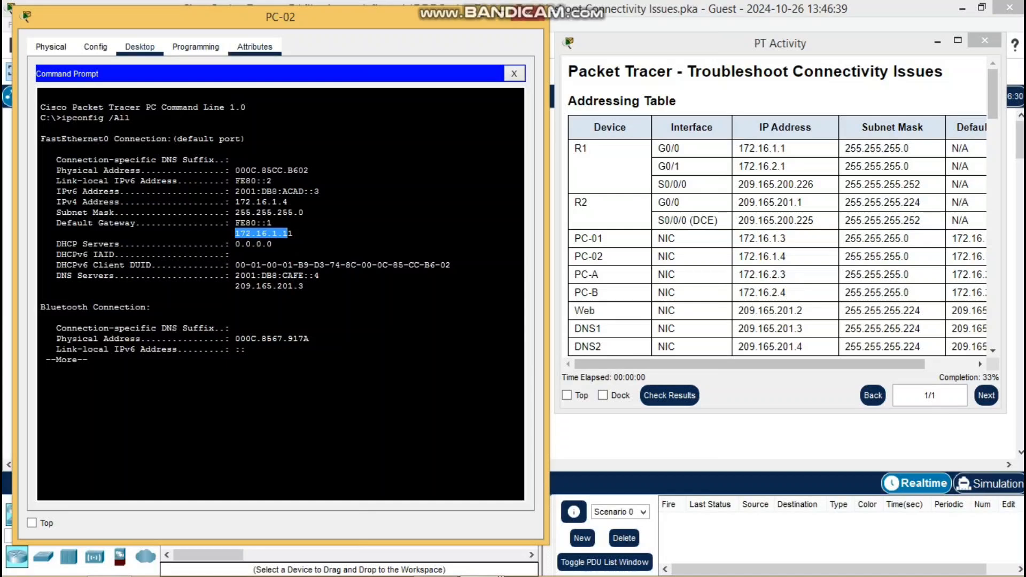
{"action": "left_click", "coordinate": [514, 73]}
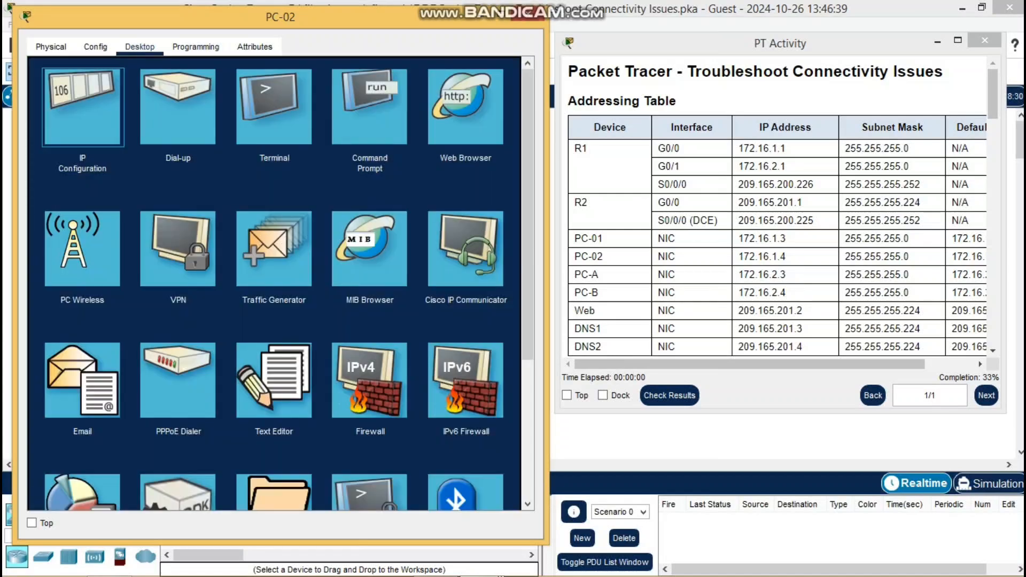
{"action": "left_click", "coordinate": [83, 107]}
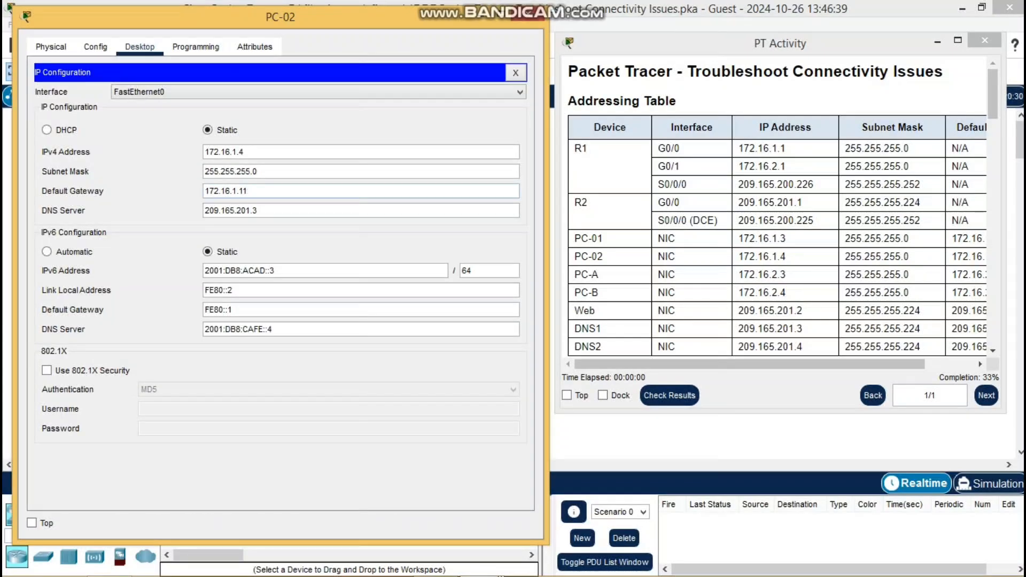
{"action": "key", "text": "BackSpace"}
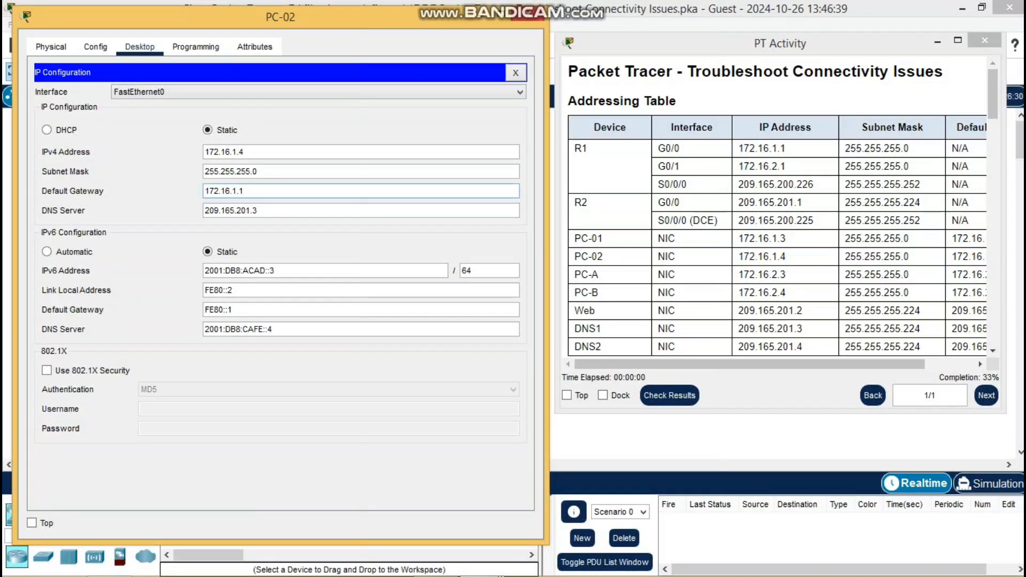
{"action": "left_click", "coordinate": [528, 13]}
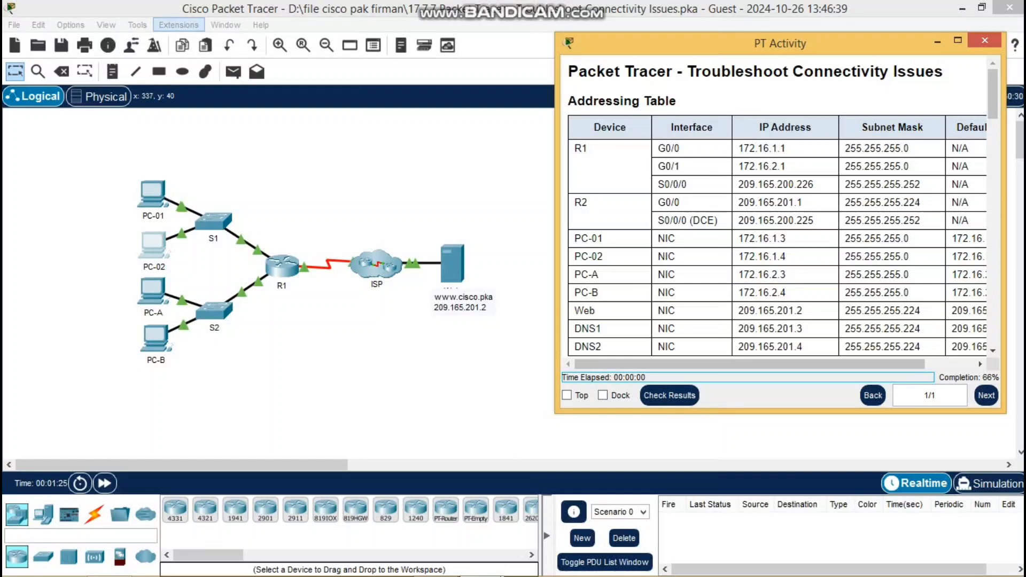
From PC-01's Telnet / SSH Client, connect to R1 at 172.16.1.1 with the admin username.
{"action": "left_click", "coordinate": [154, 198]}
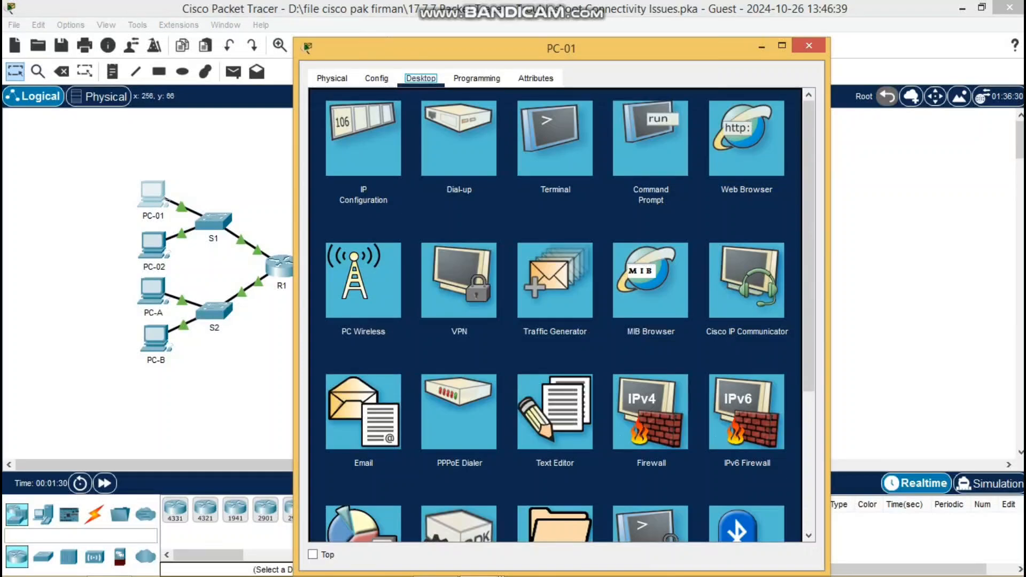
{"action": "scroll", "coordinate": [483, 199], "scroll_direction": "down", "scroll_amount": 5}
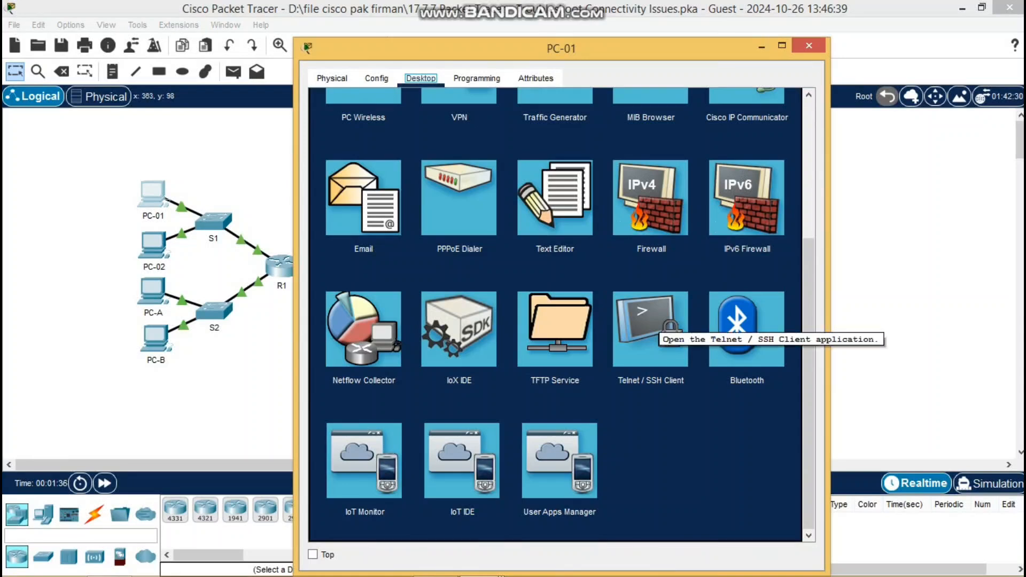
{"action": "left_click", "coordinate": [653, 327]}
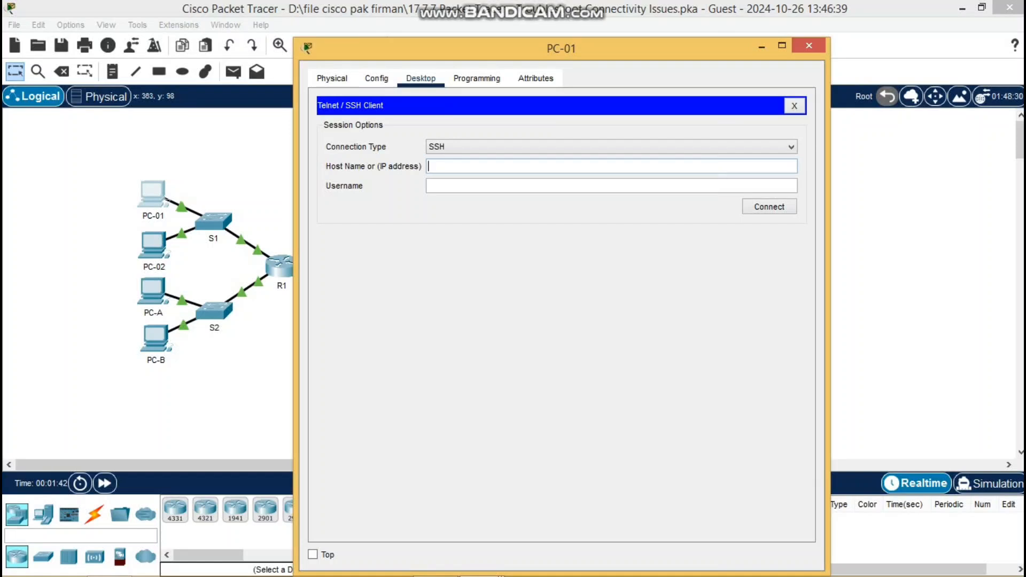
{"action": "type", "text": "172.16.1.1"}
{"action": "left_click", "coordinate": [430, 186]}
{"action": "type", "text": "Admin01"}
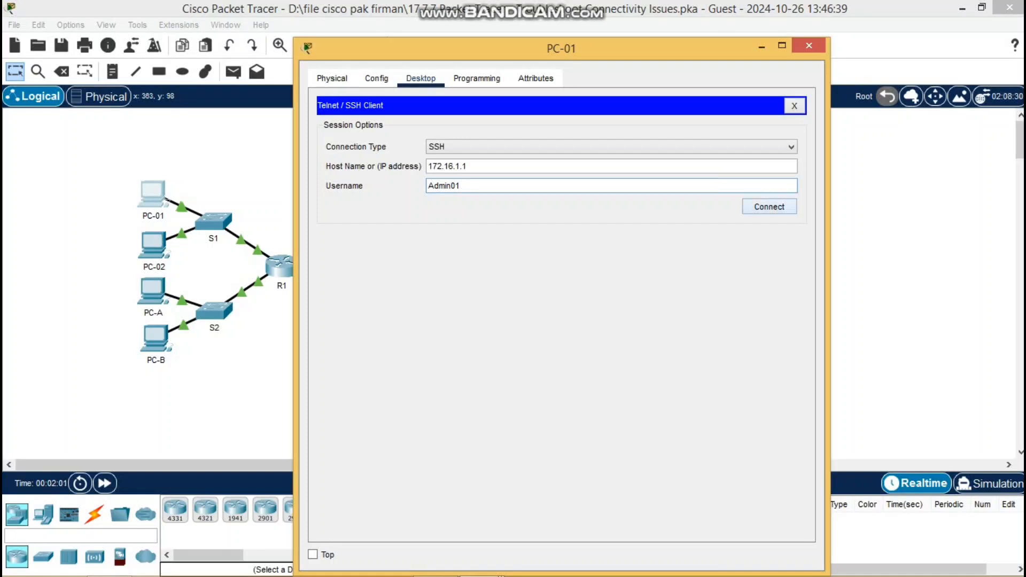
{"action": "key", "text": "Return"}
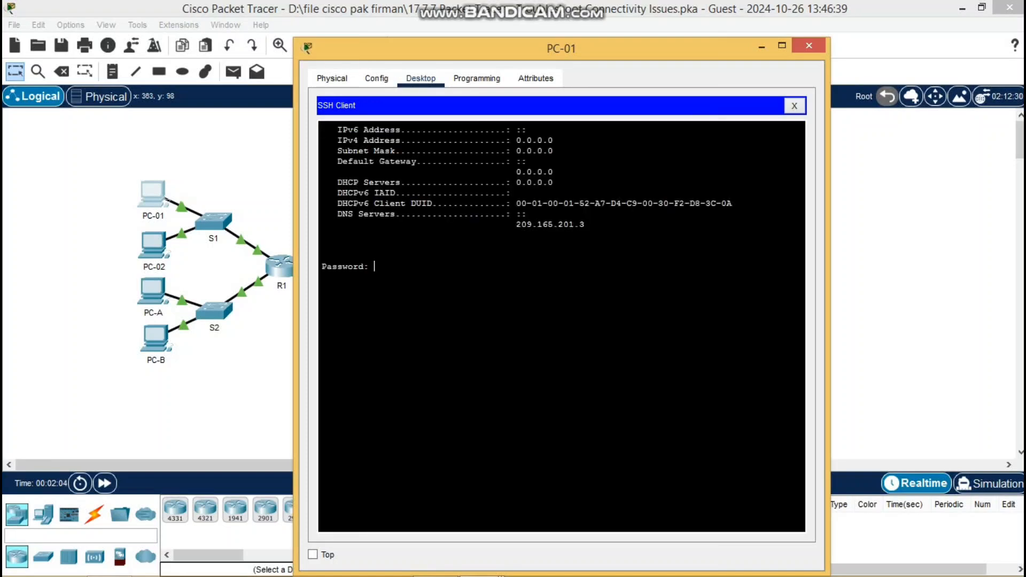
Find R1's password in the activity note and enter it to reach the R1# prompt.
{"action": "left_click_drag", "start_coordinate": [534, 48], "coordinate": [254, 16]}
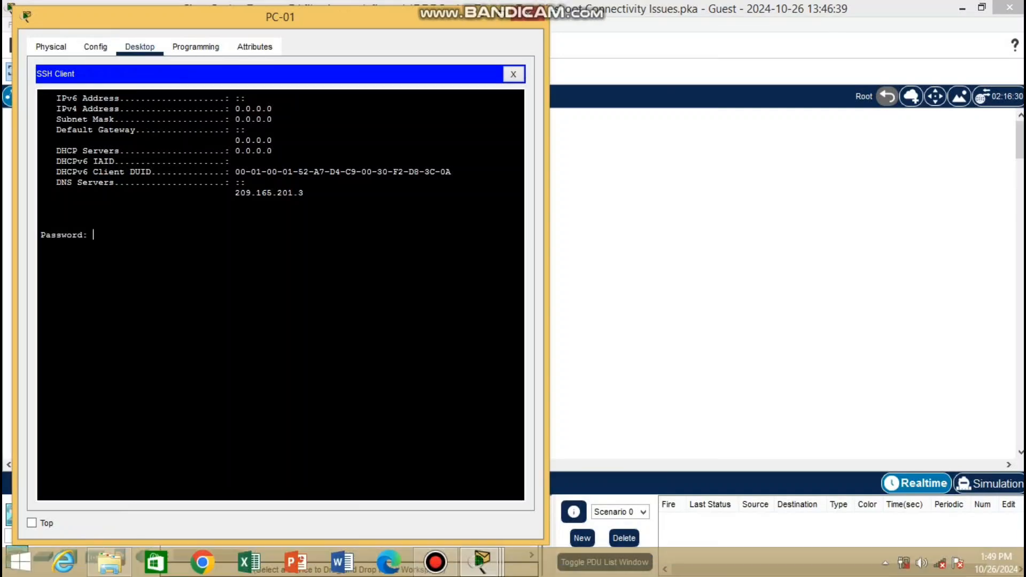
{"action": "left_click", "coordinate": [483, 560]}
{"action": "left_click", "coordinate": [481, 481]}
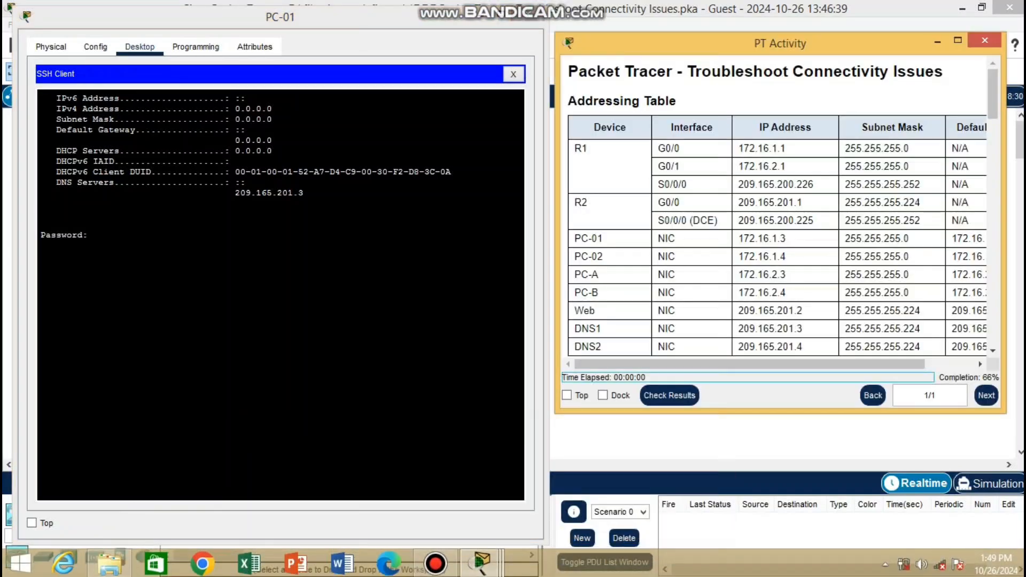
{"action": "scroll", "coordinate": [775, 204], "scroll_direction": "down", "scroll_amount": 10}
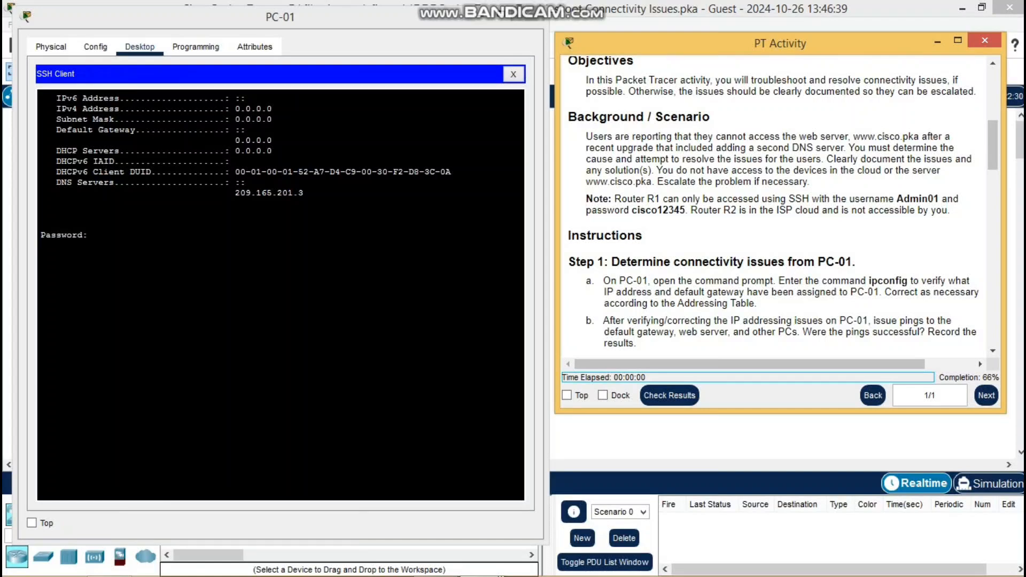
{"action": "left_click_drag", "start_coordinate": [633, 210], "coordinate": [684, 210]}
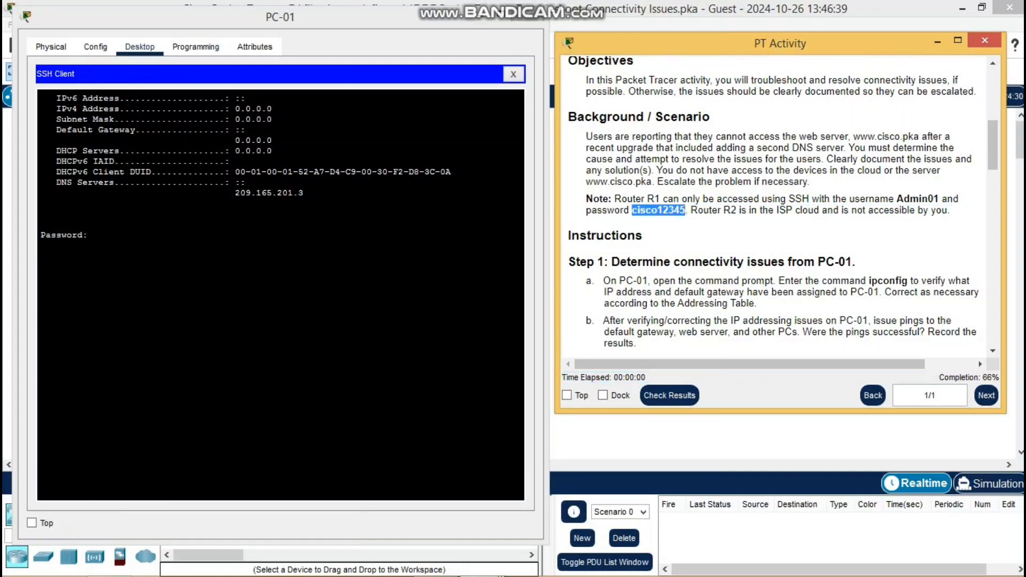
{"action": "left_click", "coordinate": [225, 267]}
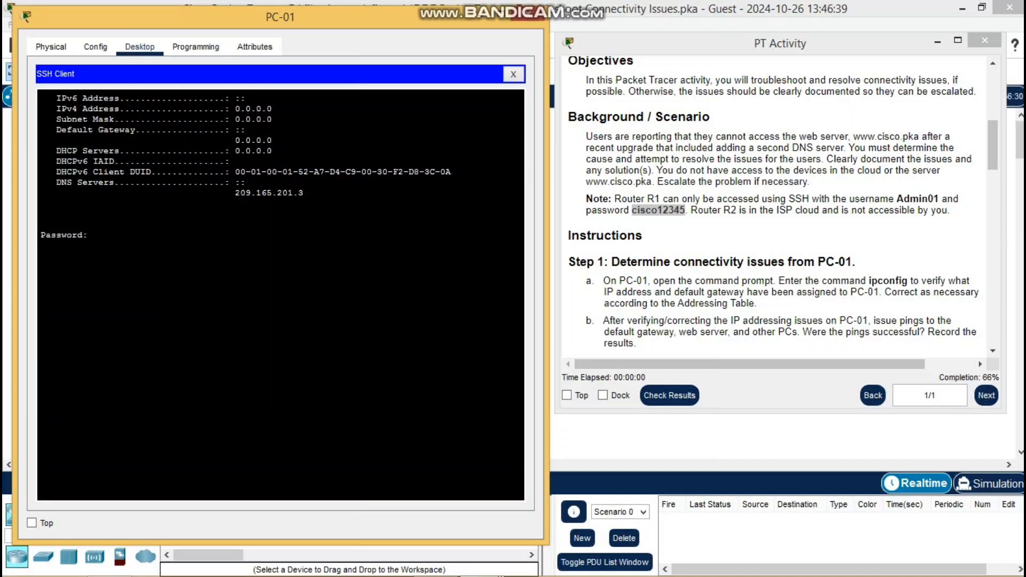
{"action": "key", "text": "Return"}
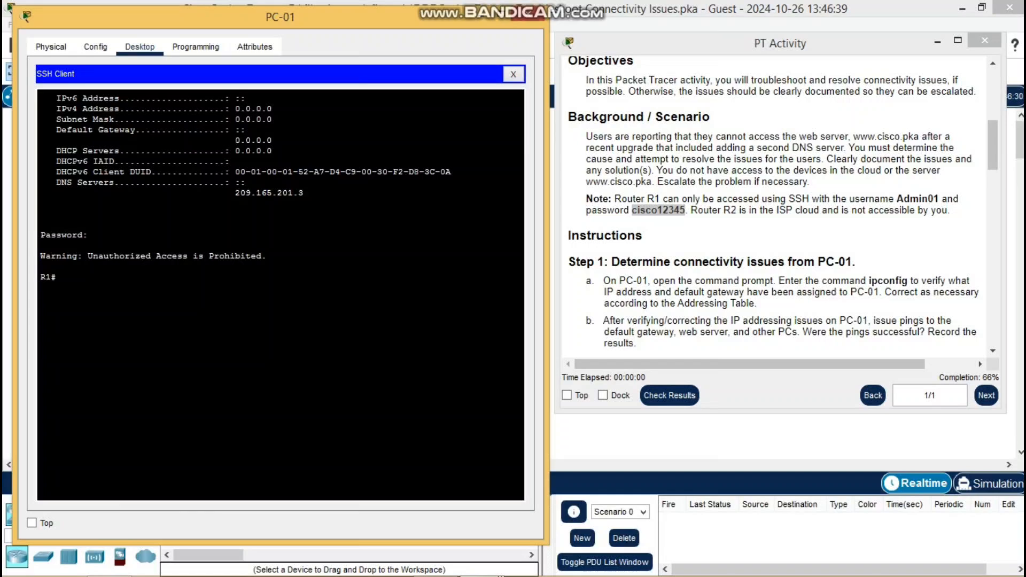
On R1 run conf t, int g0/1, ip address 172.16.2.1 255.255.255.0 and no shutdown.
{"action": "type", "text": "conf t"}
{"action": "key", "text": "Return"}
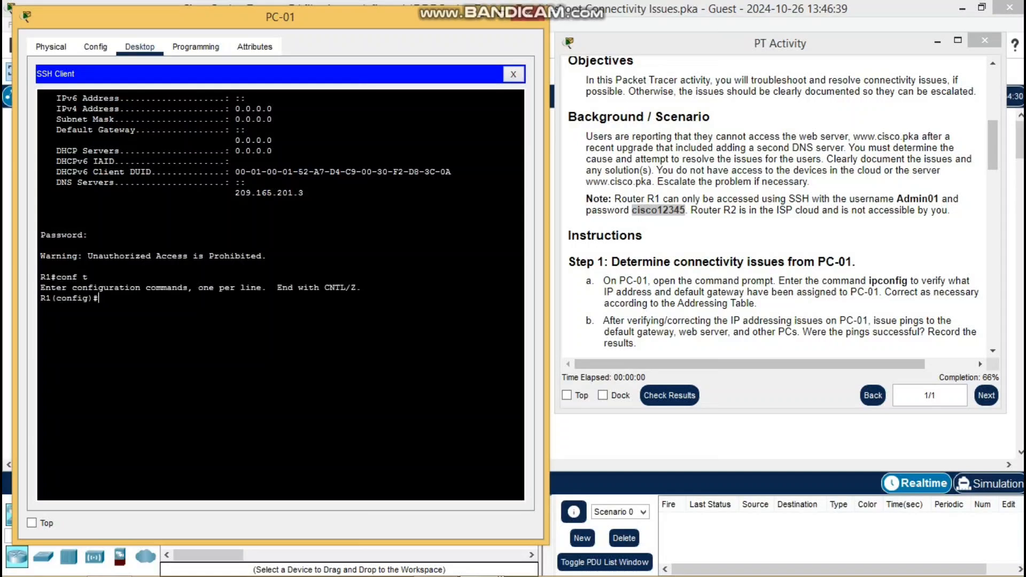
{"action": "type", "text": "int g0/1"}
{"action": "key", "text": "Return"}
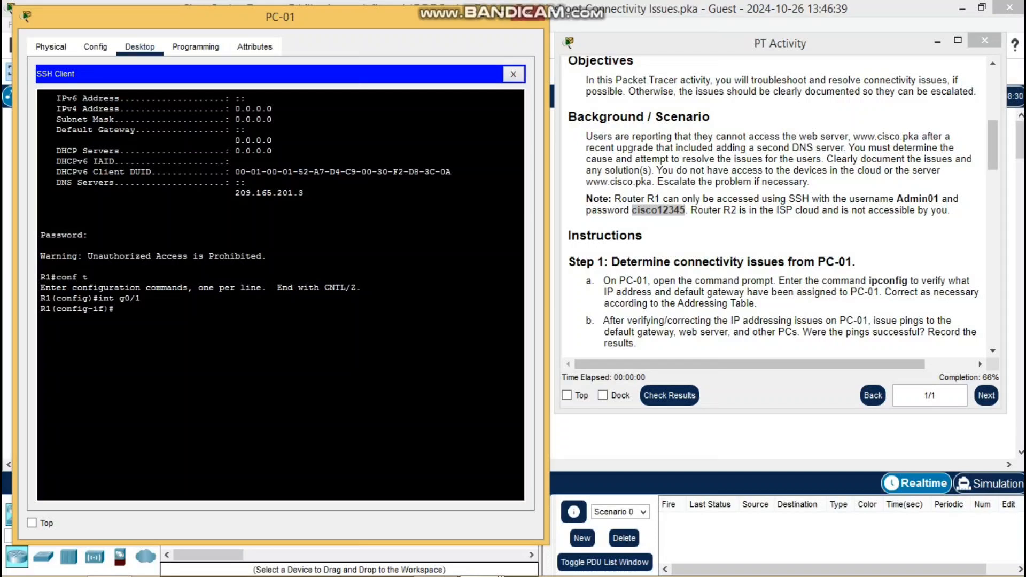
{"action": "type", "text": "ip ad"}
{"action": "type", "text": "d 172.16."}
{"action": "type", "text": "2.1 255.255.255"}
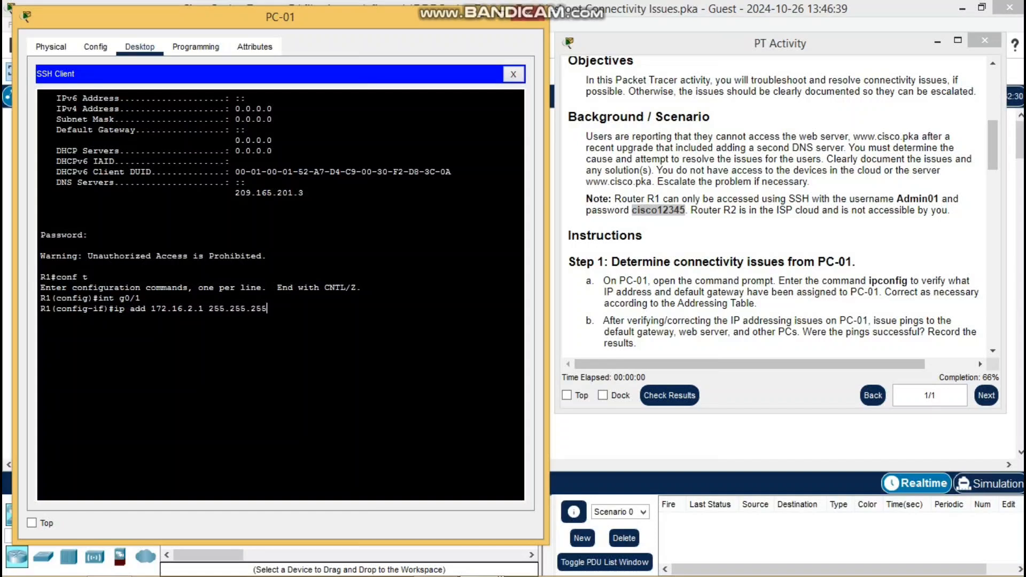
{"action": "type", "text": ".0"}
{"action": "key", "text": "Return"}
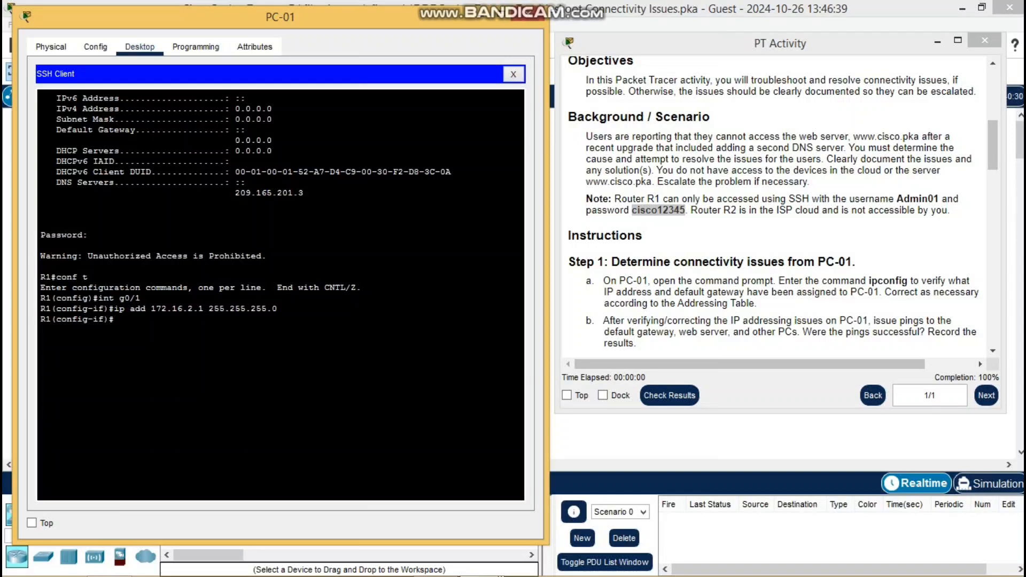
{"action": "type", "text": "no sh"}
{"action": "key", "text": "Return"}
Close PC-01's window and centre the activity instructions to confirm 100% completion.
{"action": "left_click", "coordinate": [527, 14]}
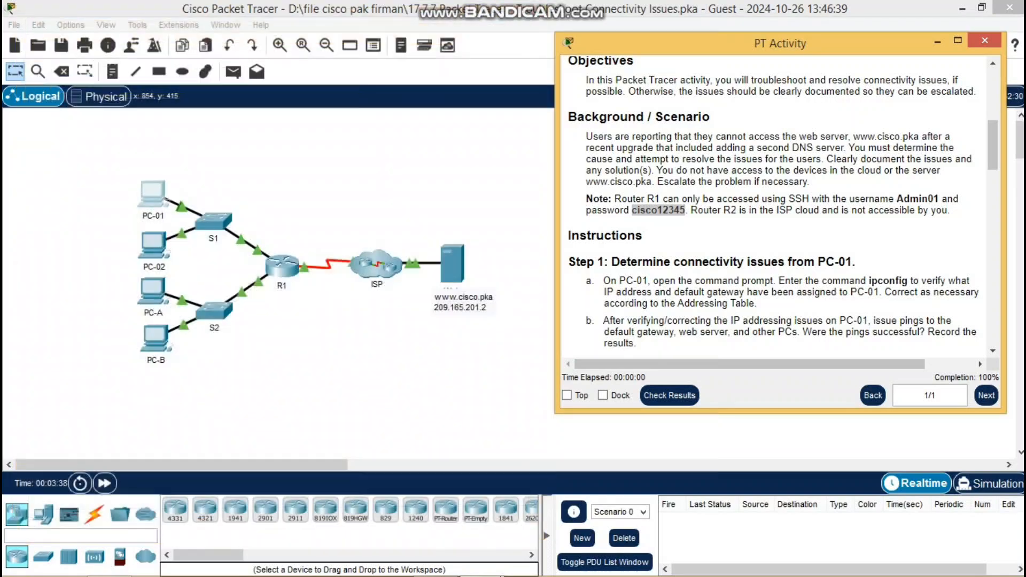
{"action": "left_click_drag", "start_coordinate": [668, 43], "coordinate": [400, 41]}
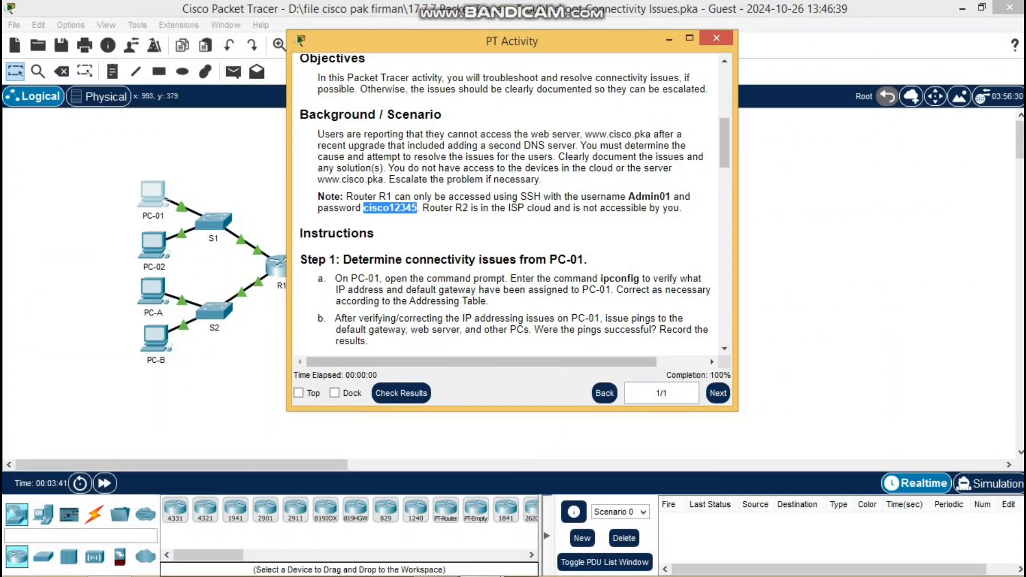
{"action": "left_click", "coordinate": [697, 375]}
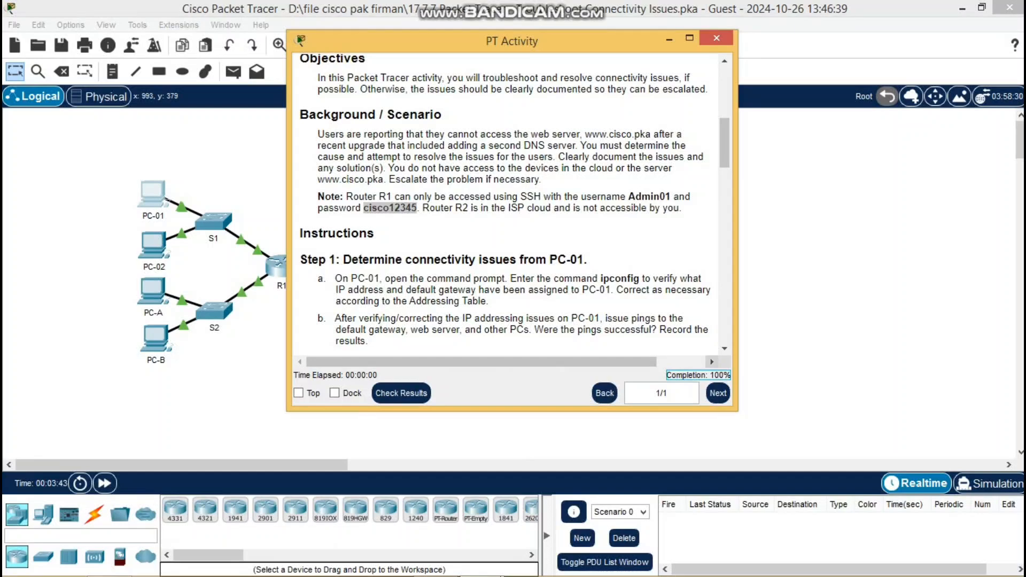
{"action": "left_click", "coordinate": [436, 565]}
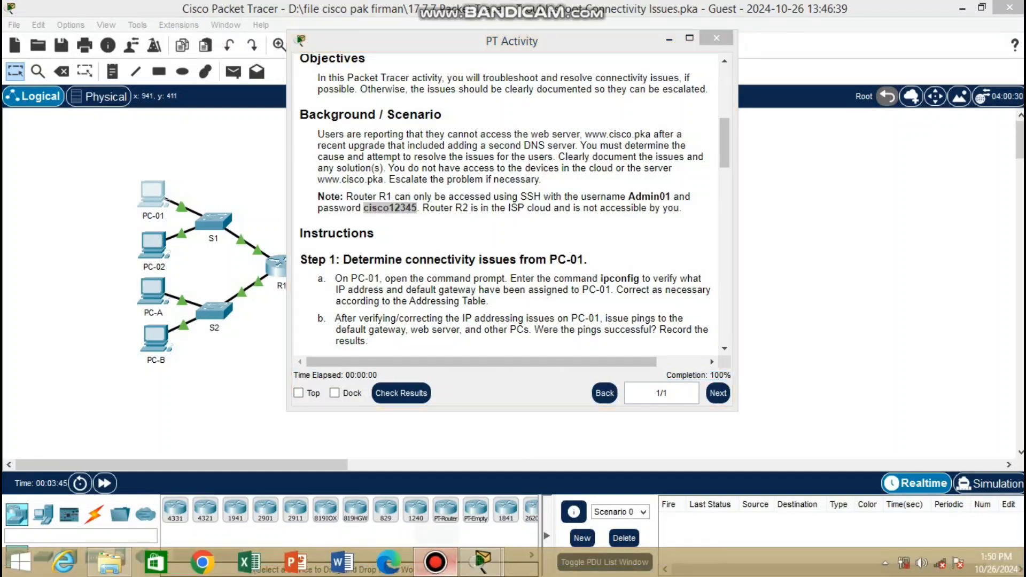